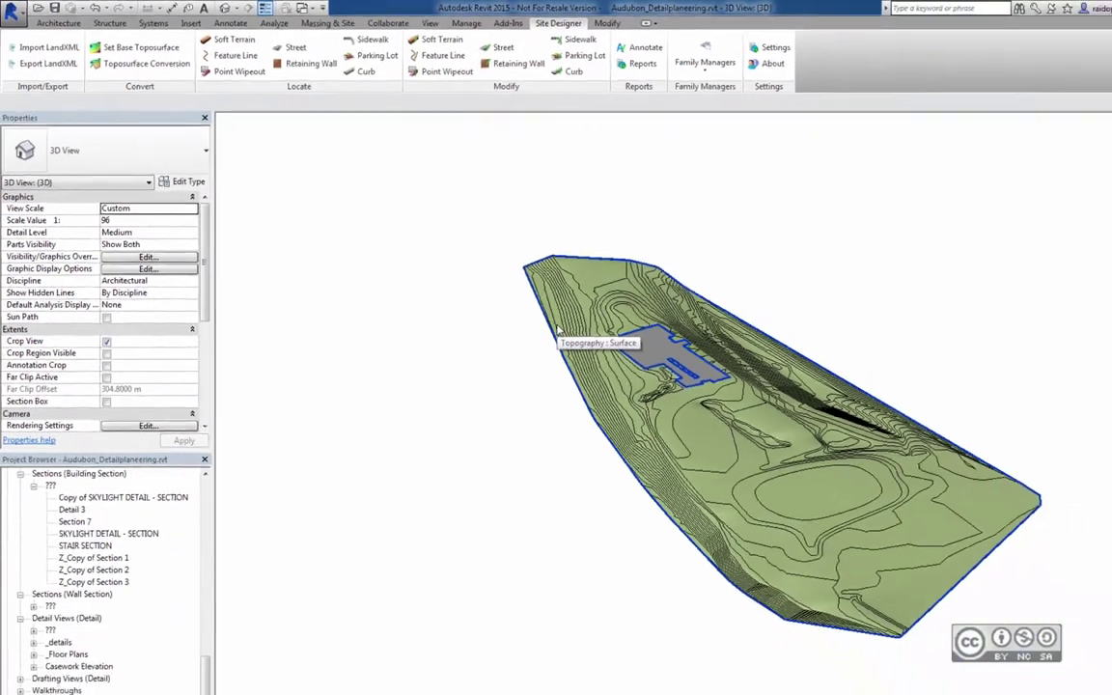
# After checking the terrain's material, export the second toposurface as LandXML to maapind.xml on the Desktop.
pyautogui.click(555, 295)
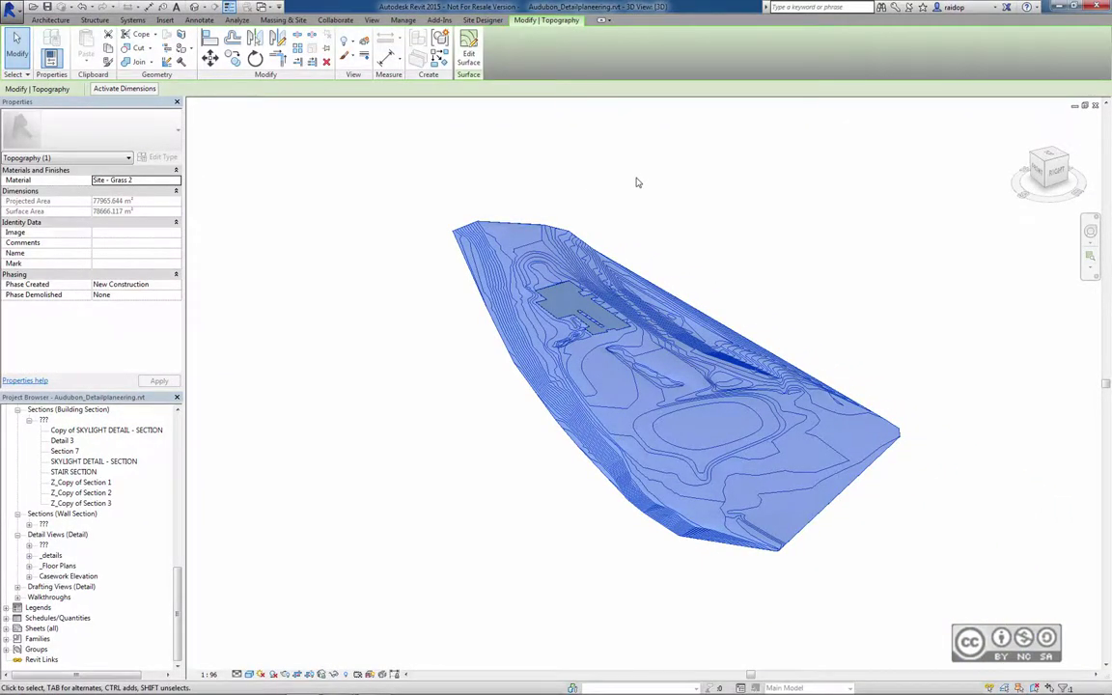
pyautogui.click(378, 143)
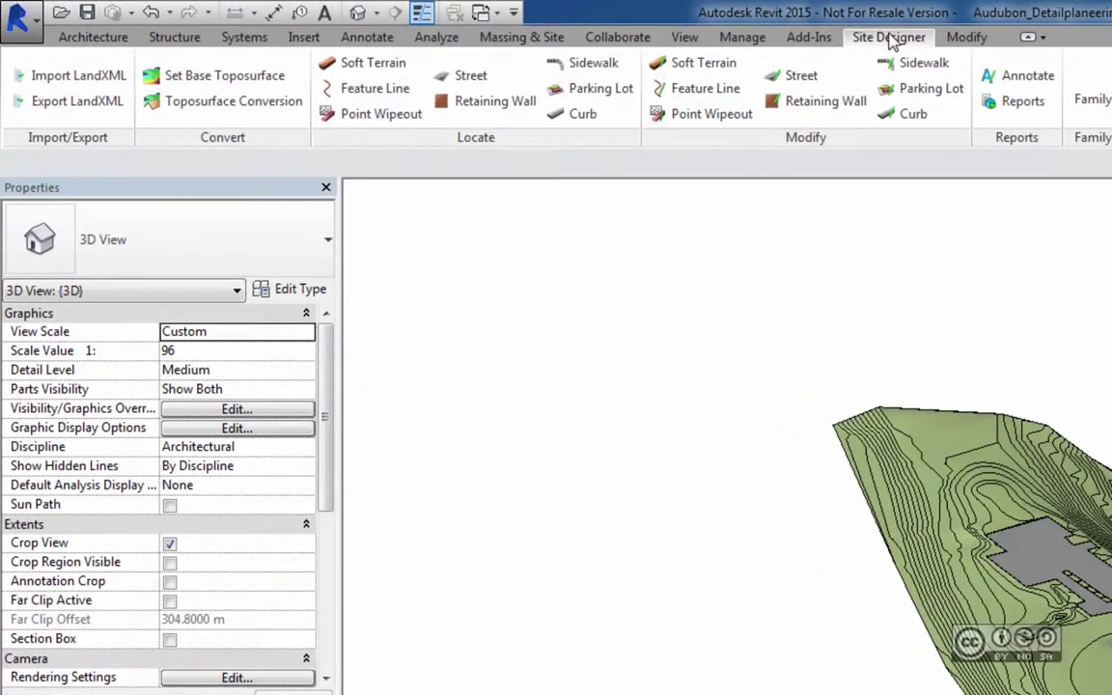
pyautogui.click(90, 109)
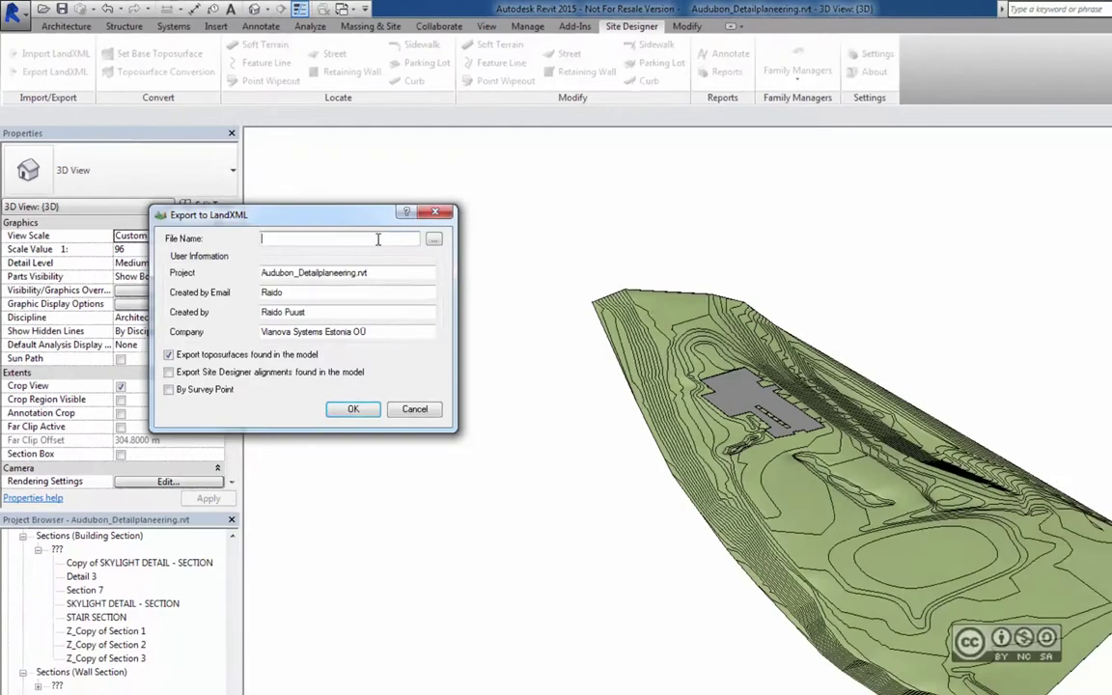
pyautogui.click(446, 376)
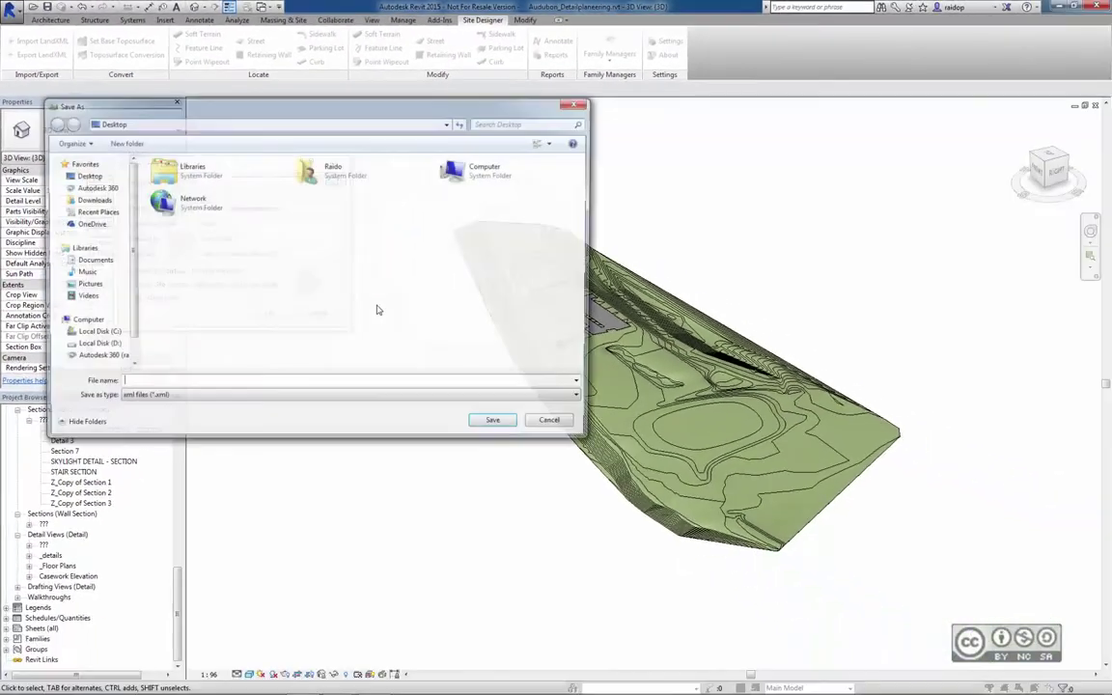
pyautogui.write('maapind')
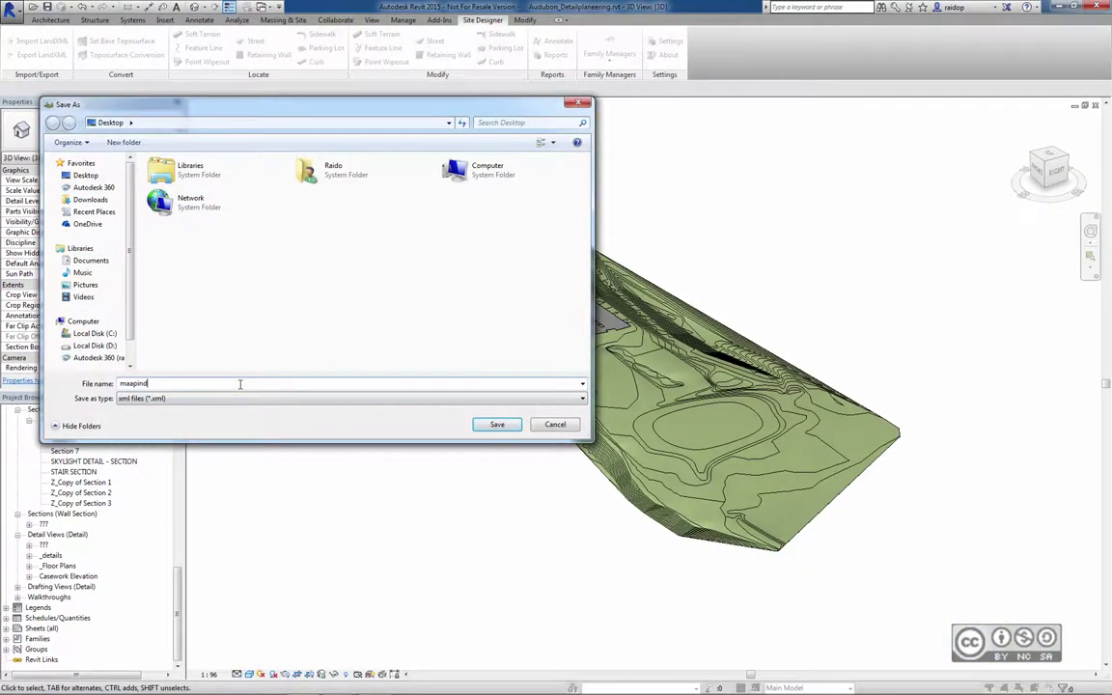
pyautogui.press('Return')
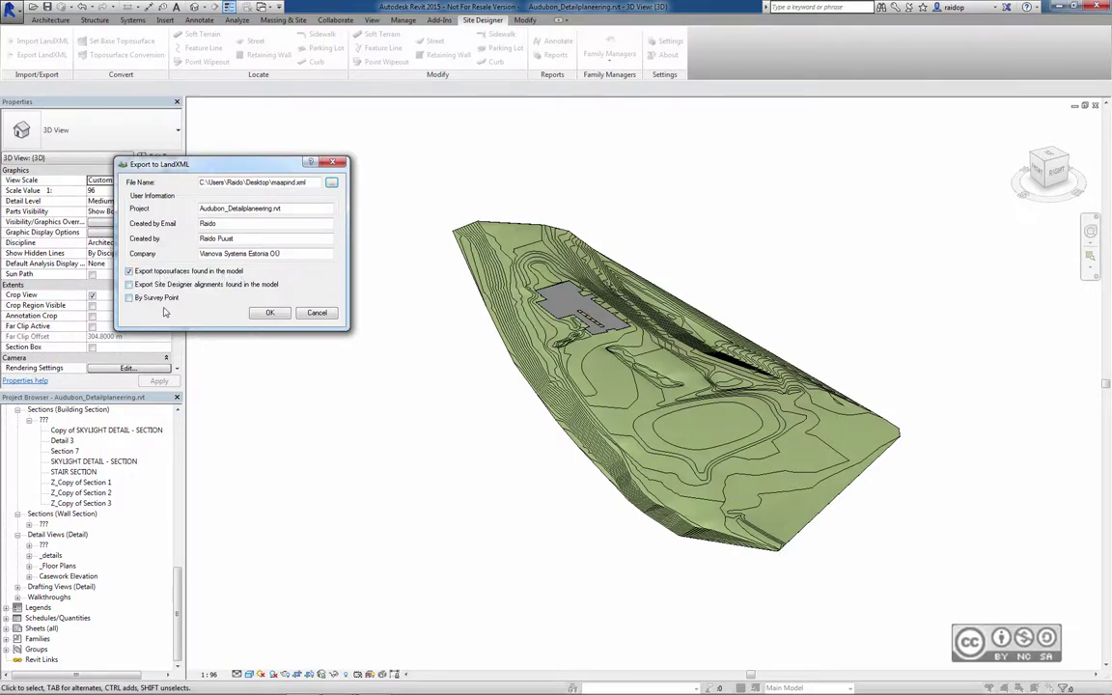
pyautogui.click(269, 313)
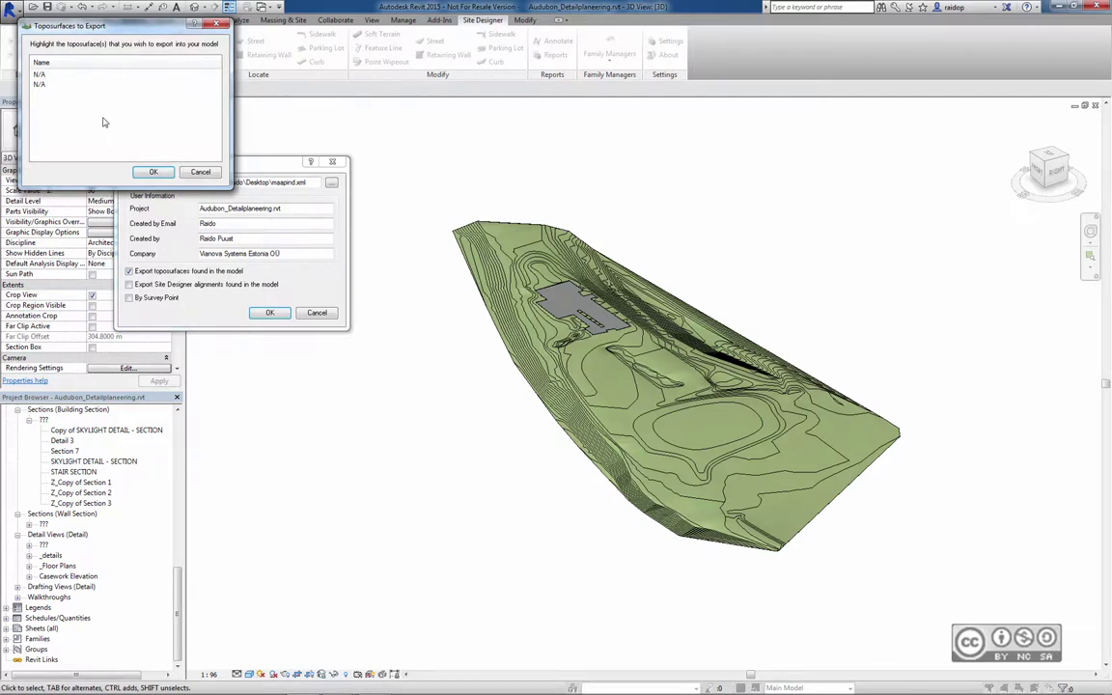
pyautogui.click(41, 84)
pyautogui.click(152, 173)
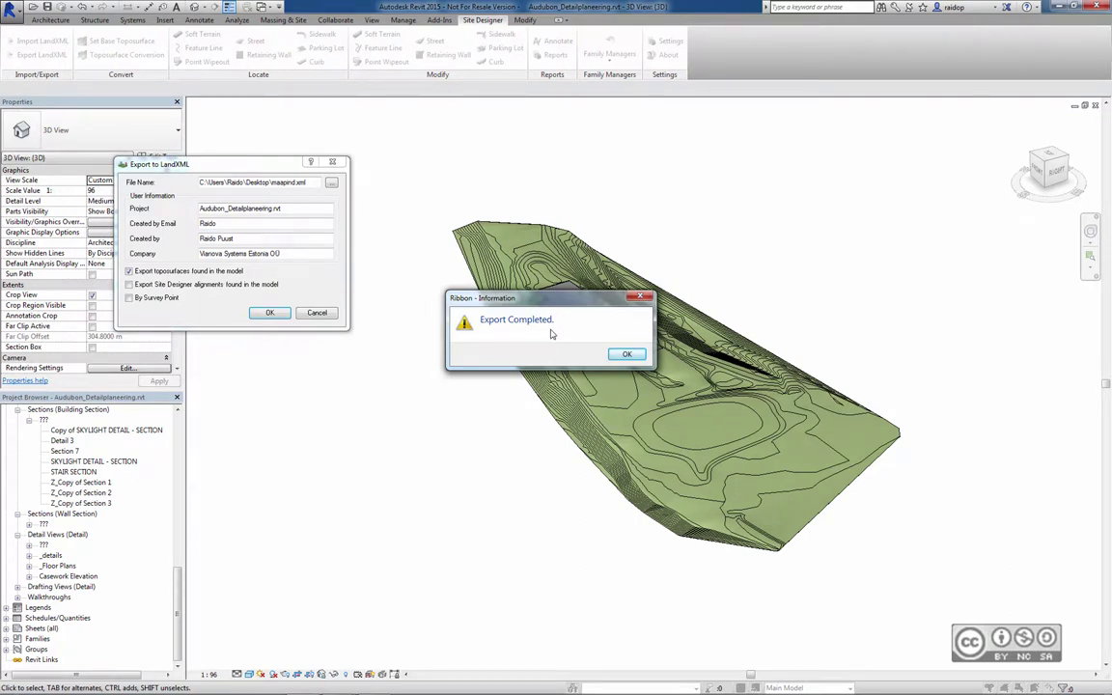
# Dismiss the export confirmation and open Novapoint VDC Explorer's Explore workspace.
pyautogui.click(627, 354)
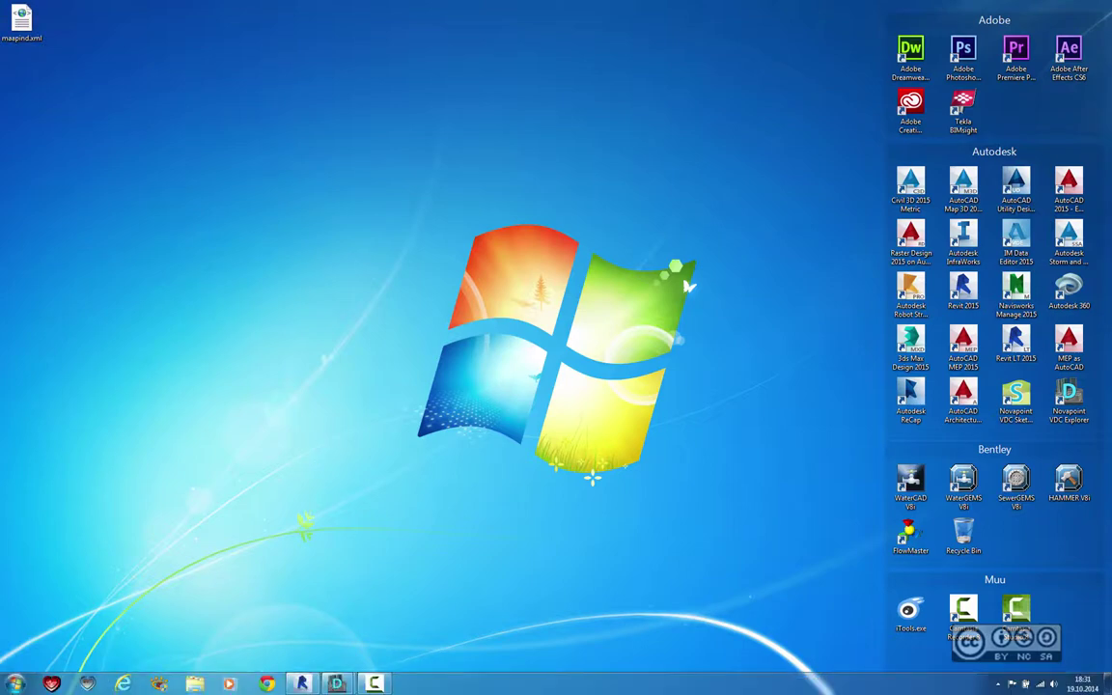
pyautogui.moveTo(336, 684)
pyautogui.click(405, 594)
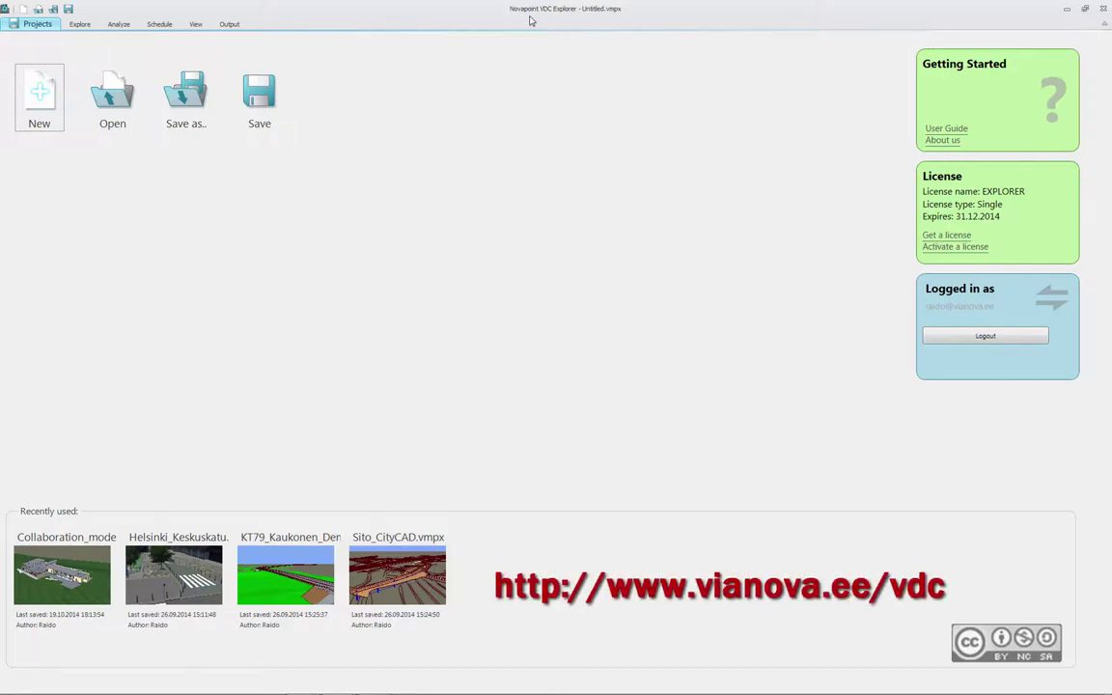
pyautogui.click(77, 26)
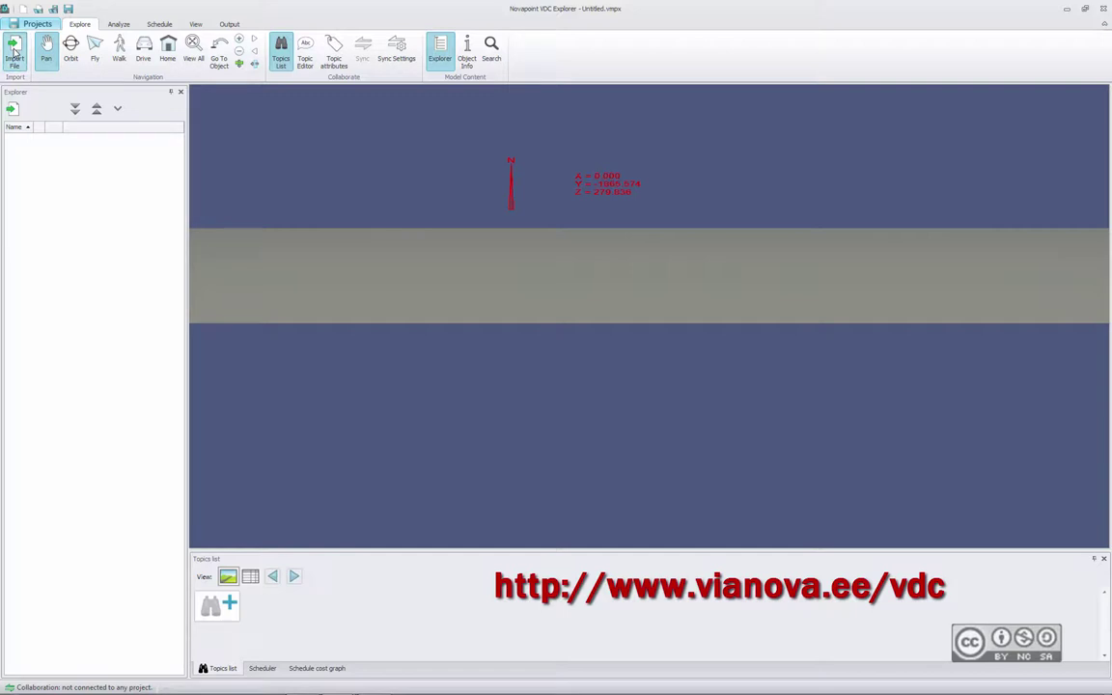
# Import maapind.xml as a LandXML surface, then exit Novapoint without saving.
pyautogui.click(15, 53)
pyautogui.click(551, 224)
pyautogui.click(715, 419)
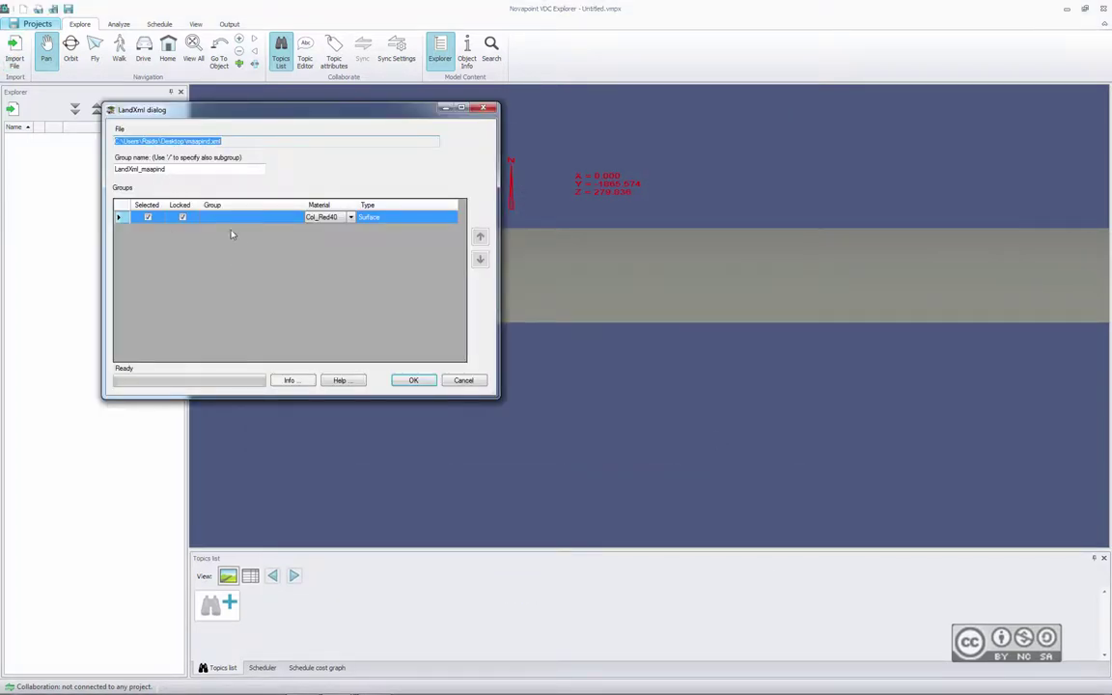
pyautogui.click(416, 382)
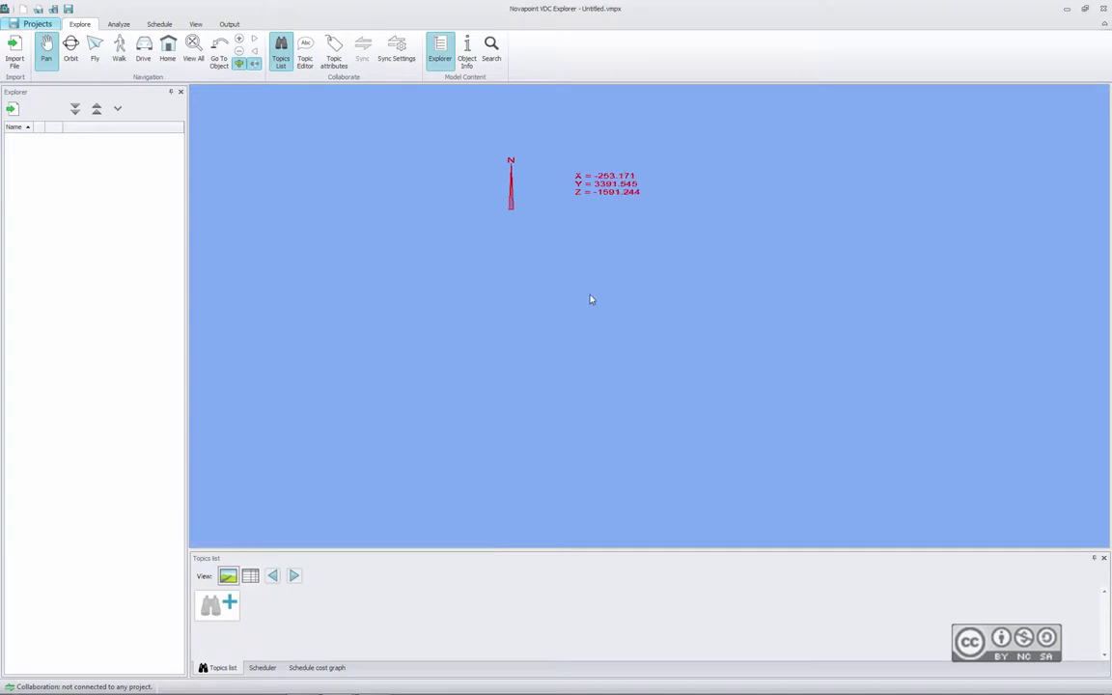
pyautogui.click(1106, 10)
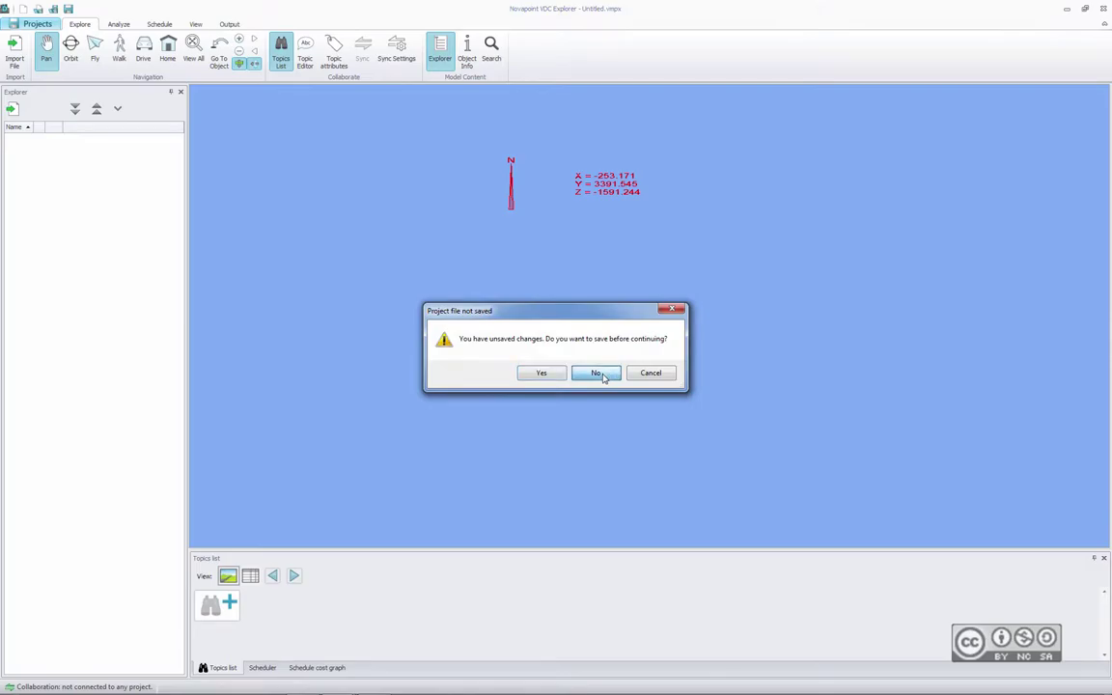
pyautogui.click(598, 374)
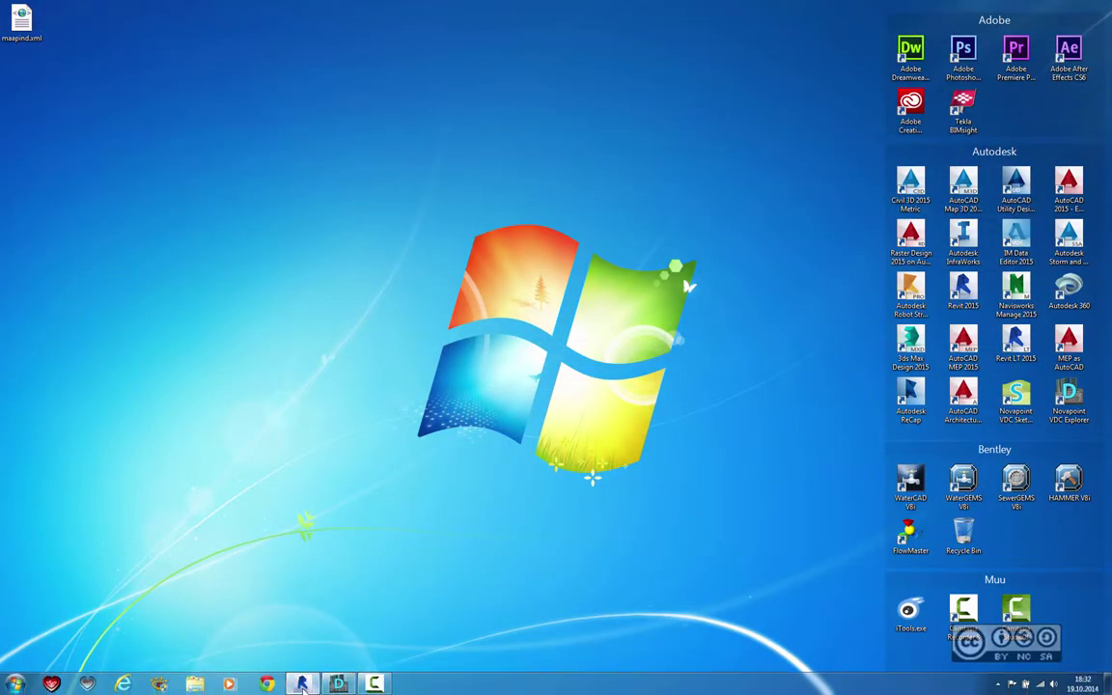
# Switch to Revit, showing Audubon_Detailplaneering.rvt's 3D terrain view.
pyautogui.click(302, 685)
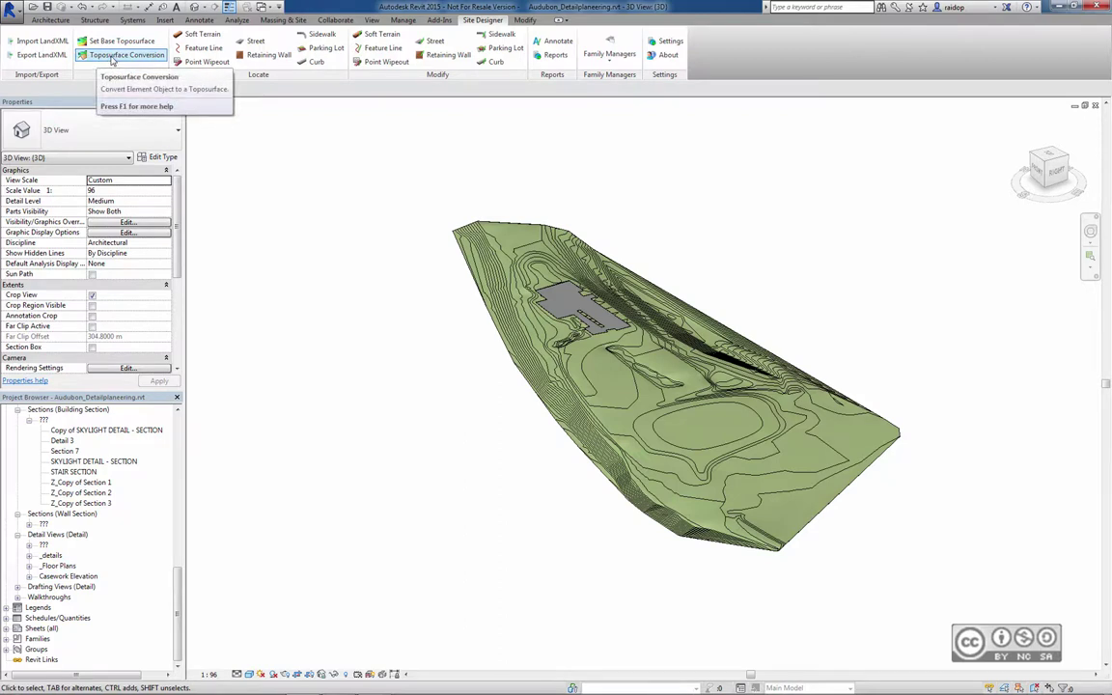
# Convert the picked topography object into a new toposurface named Massgrnd.
pyautogui.click(113, 58)
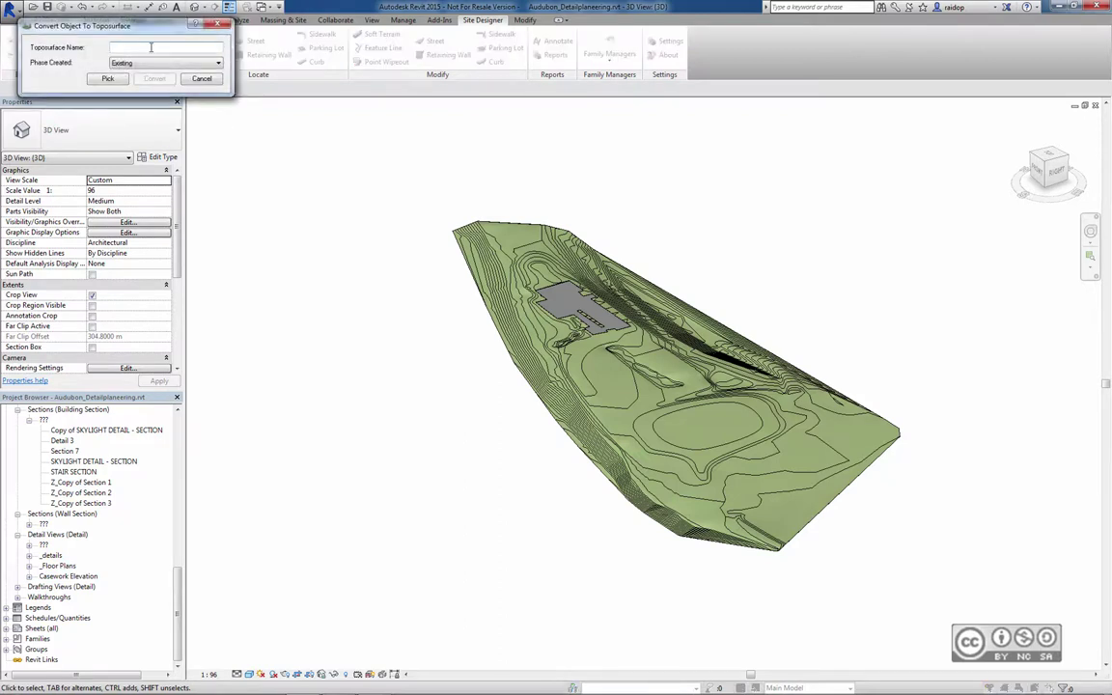
pyautogui.write('Massgrnd')
pyautogui.click(107, 79)
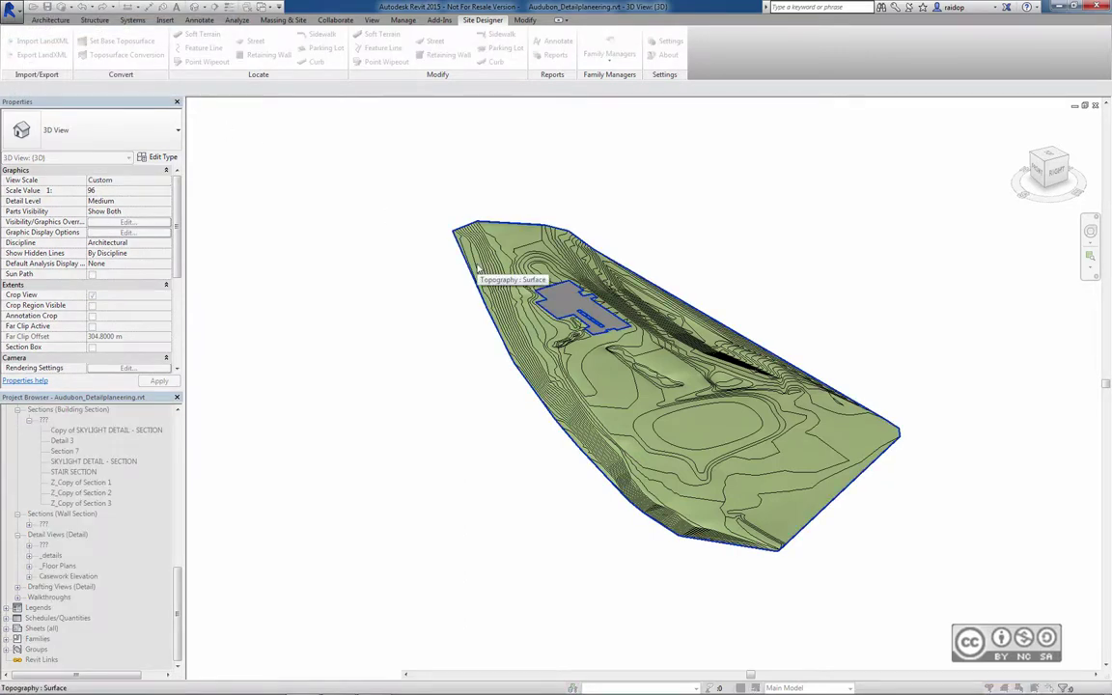
pyautogui.click(478, 270)
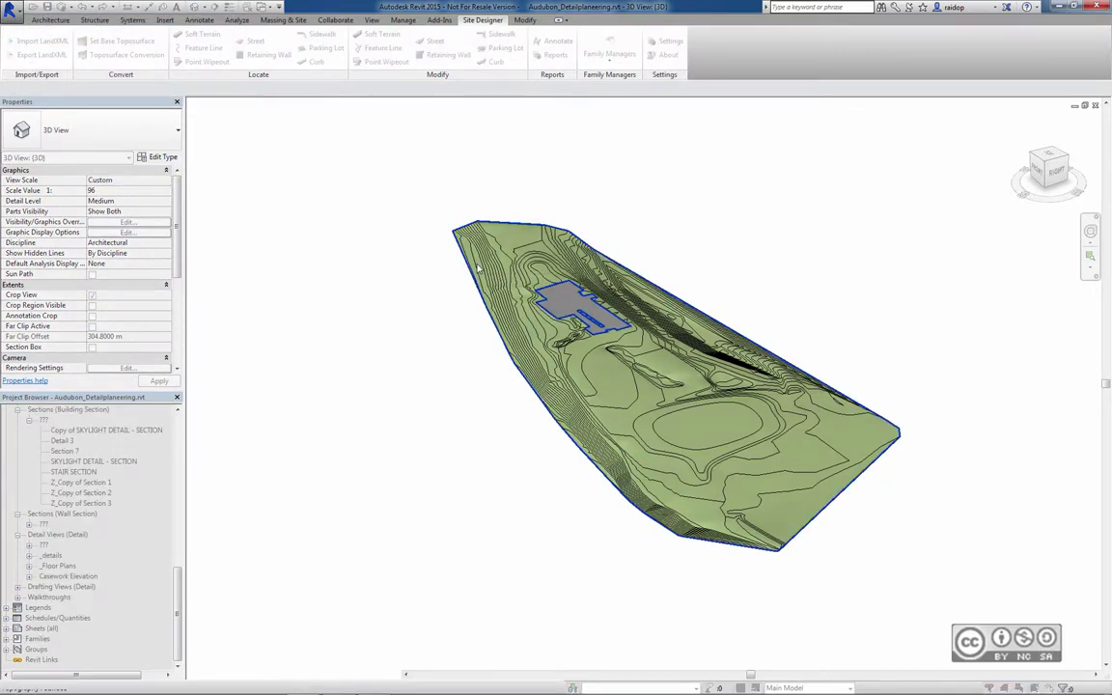
pyautogui.click(151, 79)
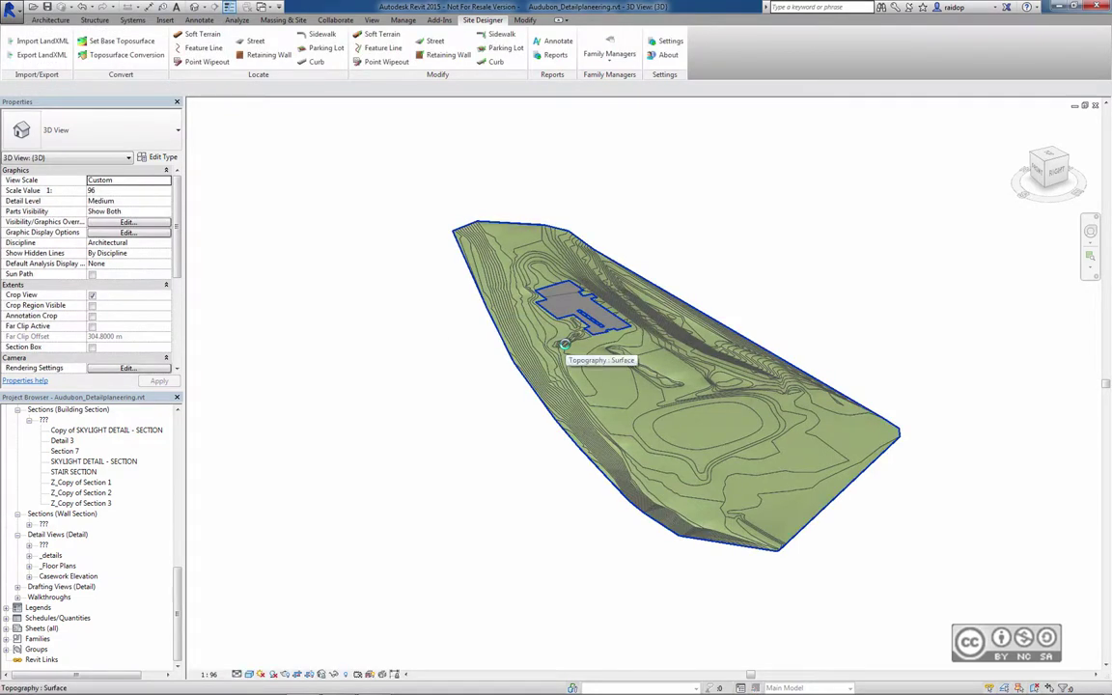
# Export the Maapind toposurface as LandXML to pinnaobjekt.xml on the Desktop and dismiss the confirmation.
pyautogui.click(36, 57)
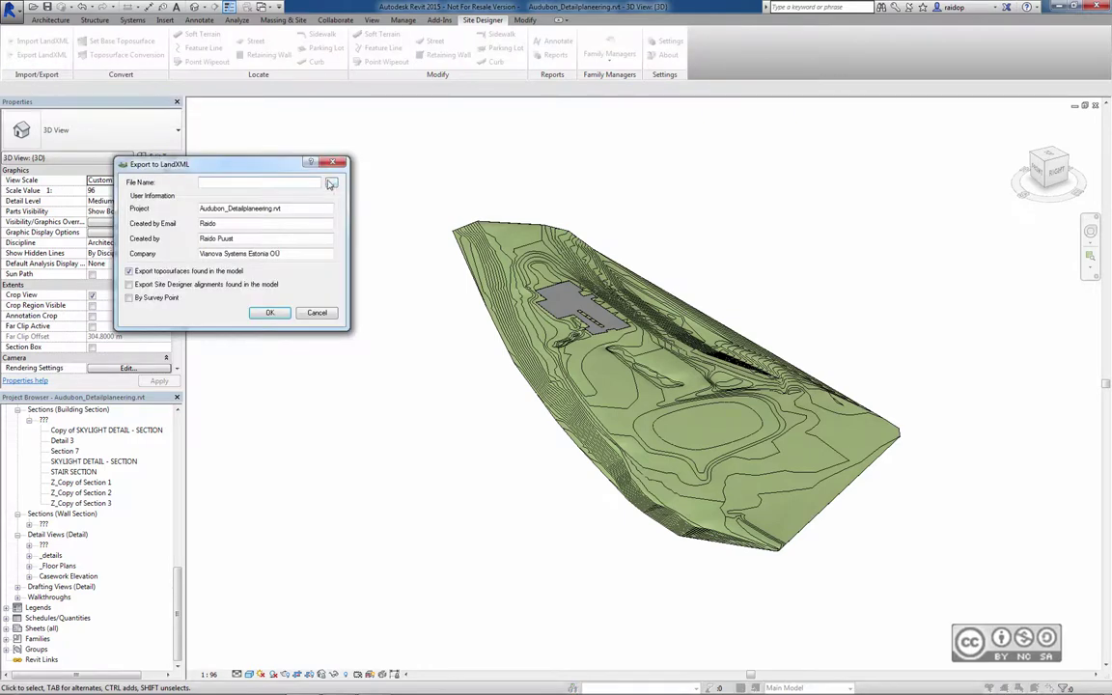
pyautogui.click(290, 348)
pyautogui.write('pinnacl')
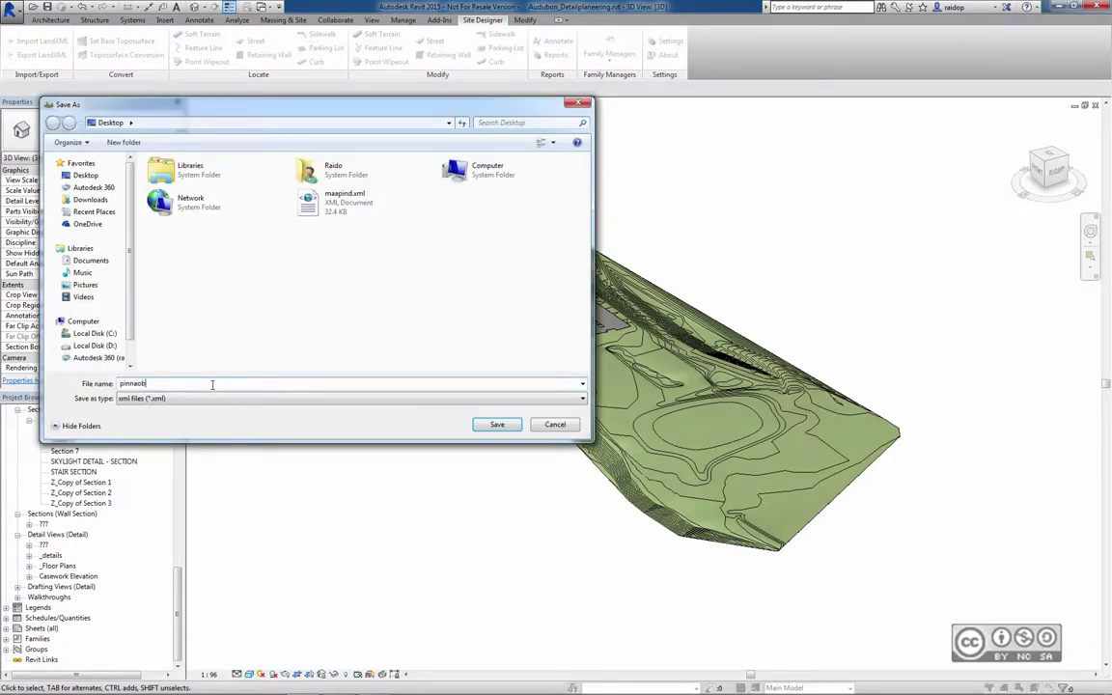
pyautogui.press('Return')
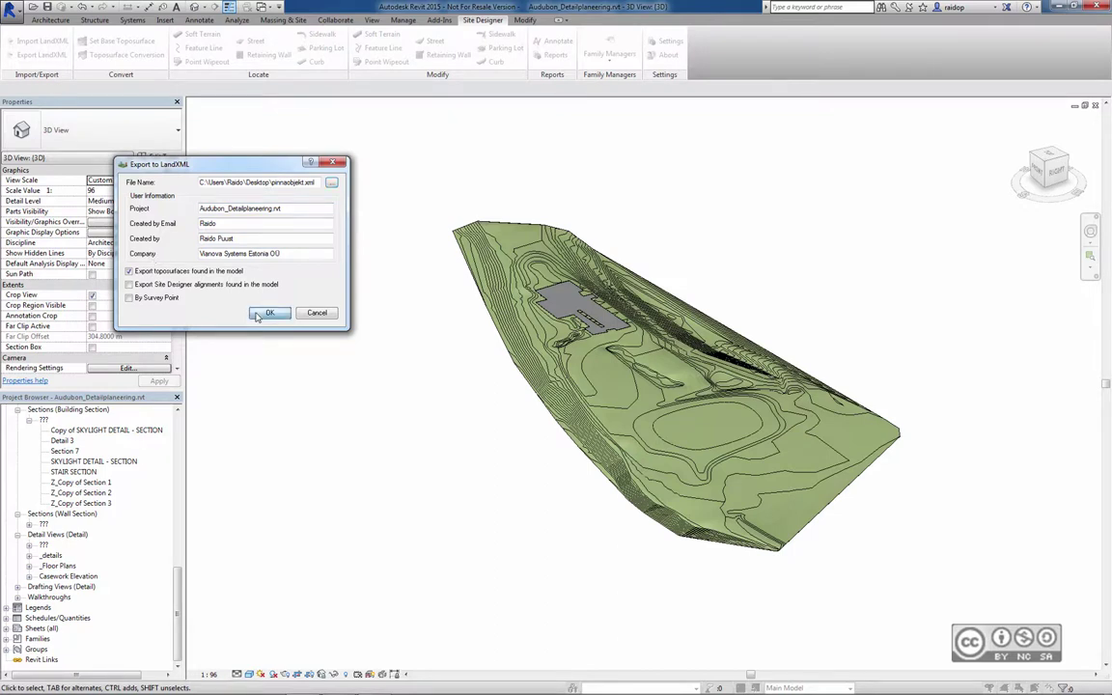
pyautogui.click(269, 315)
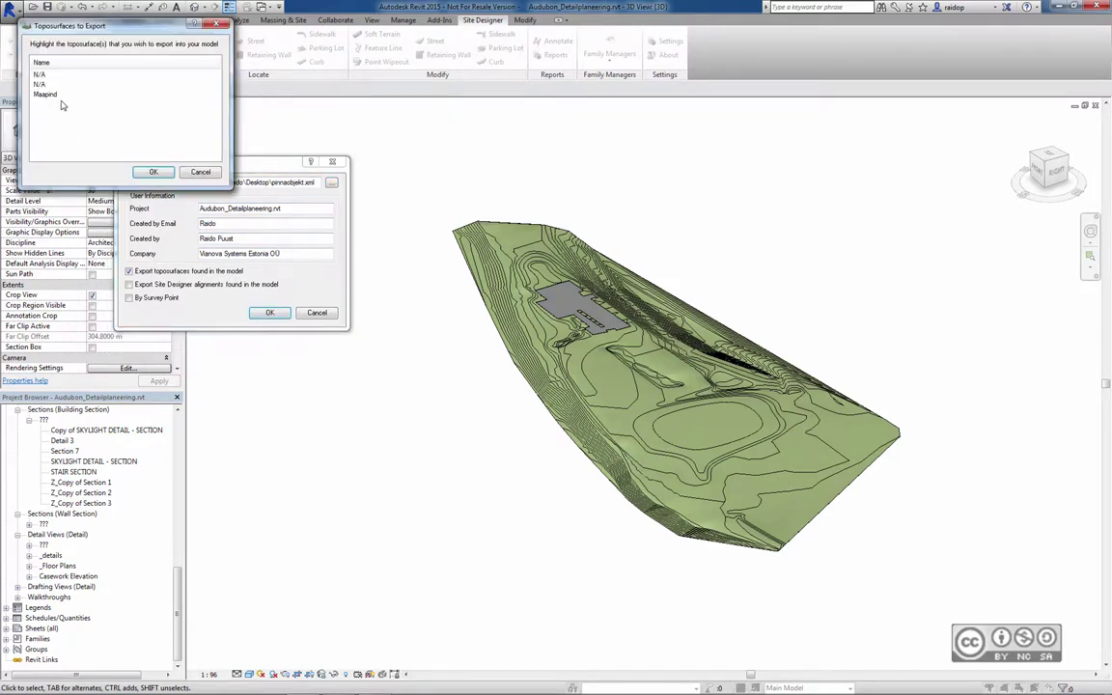
pyautogui.click(50, 96)
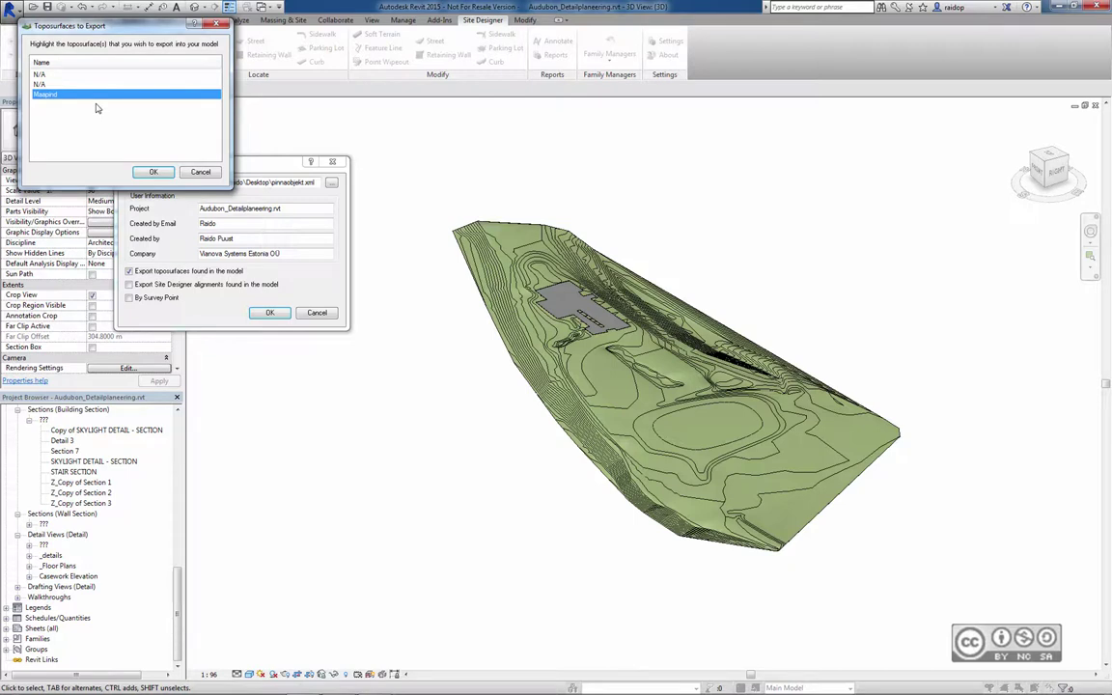
pyautogui.click(151, 173)
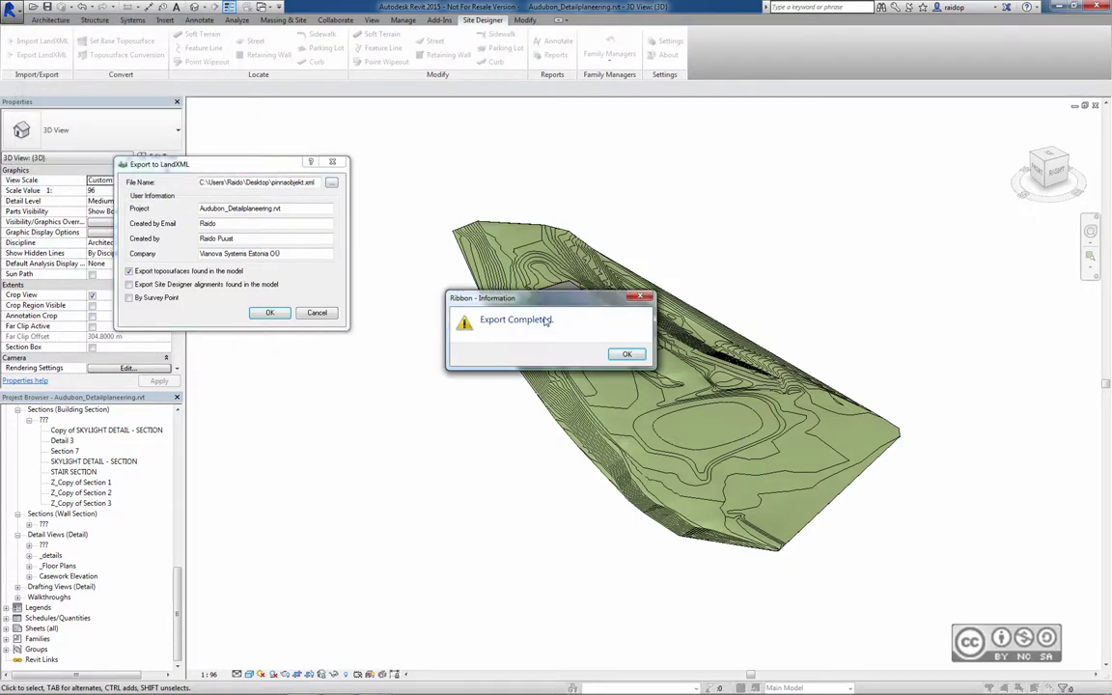
pyautogui.click(627, 355)
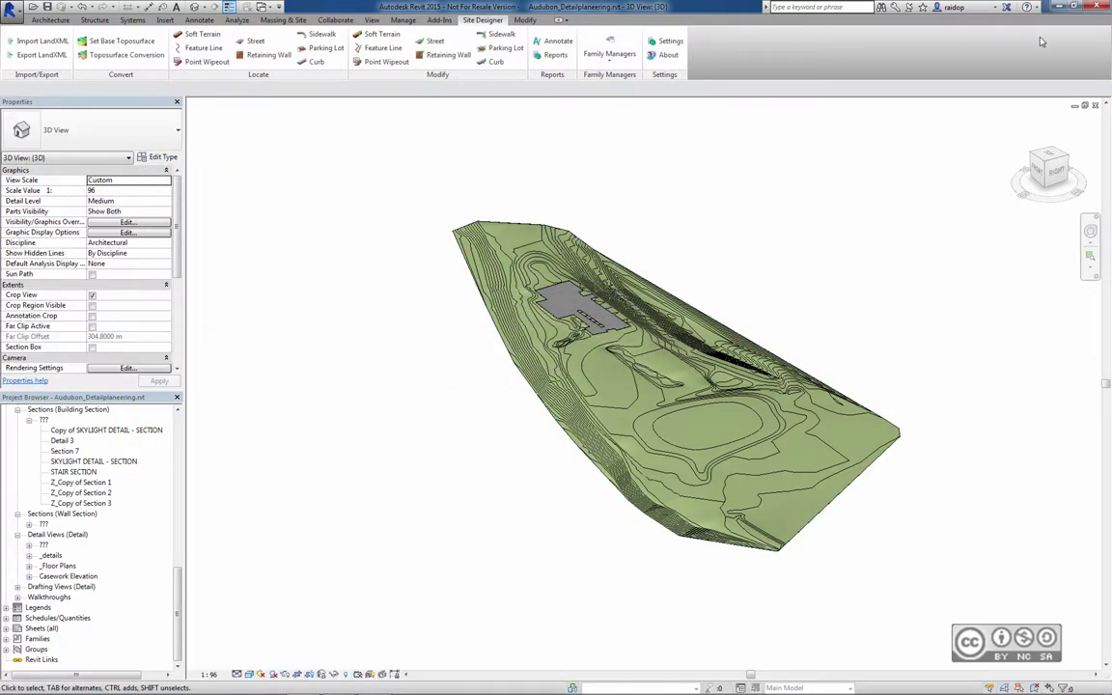
# Switch to Novapoint VDC Explorer and zoom out and pan to frame the whole IFC building.
pyautogui.click(1060, 8)
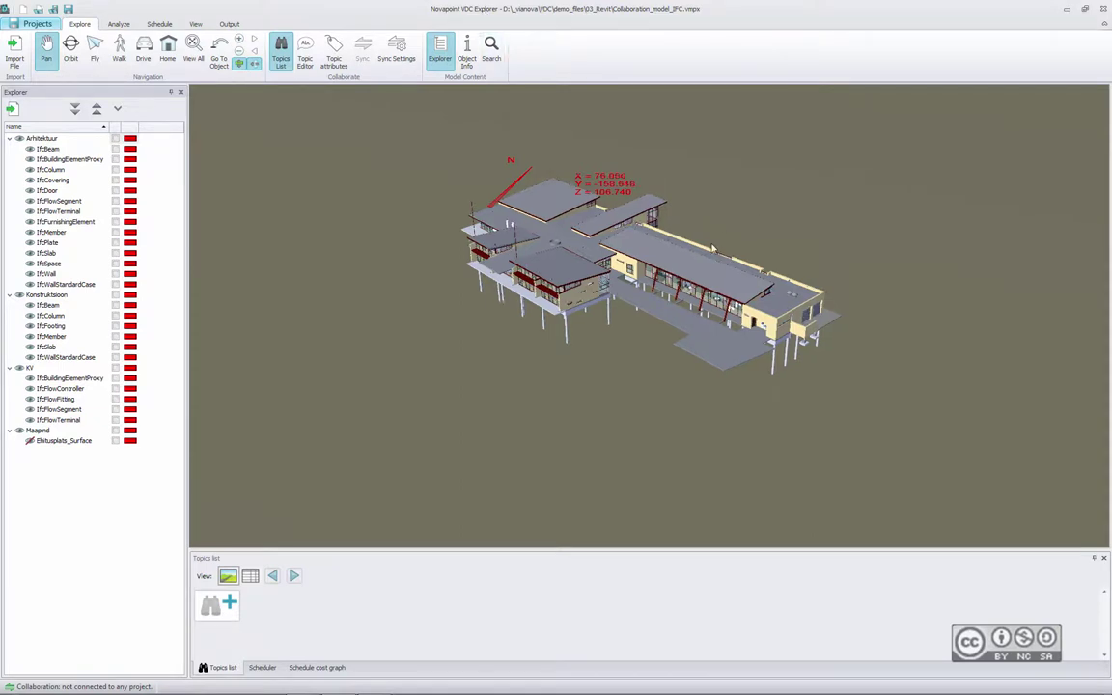
pyautogui.scroll(-3, 603, 233)
pyautogui.moveTo(676, 216); pyautogui.dragTo(669, 234)
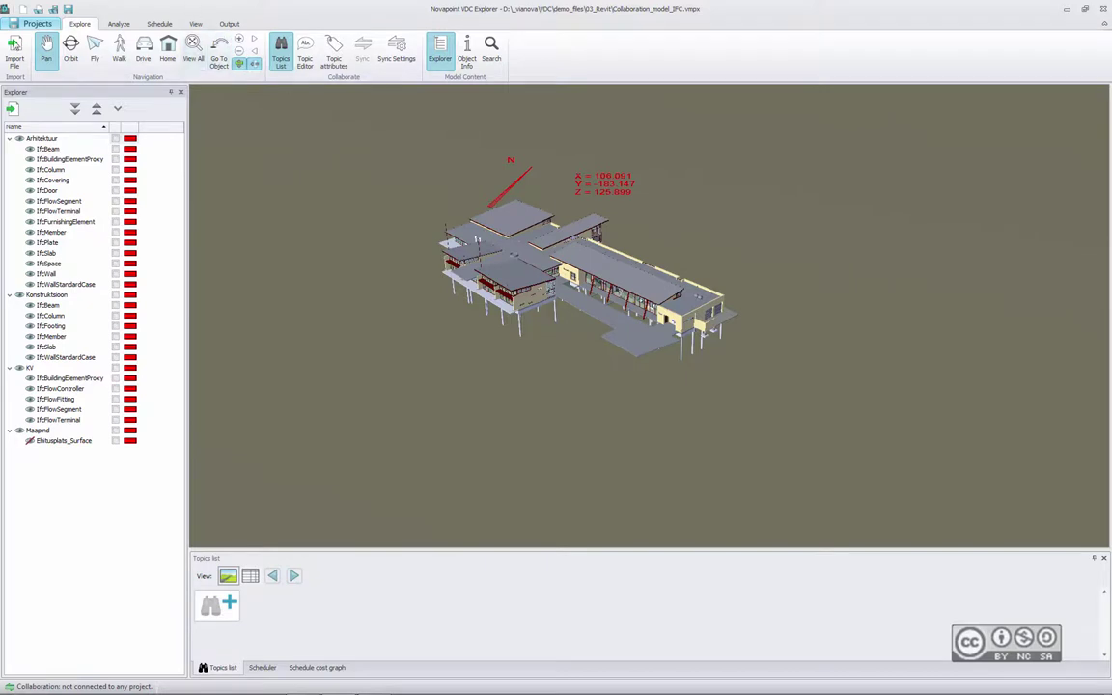
# Import pinnaobjekt.xml with Surf_Grass material into a group named Maapind.
pyautogui.click(12, 58)
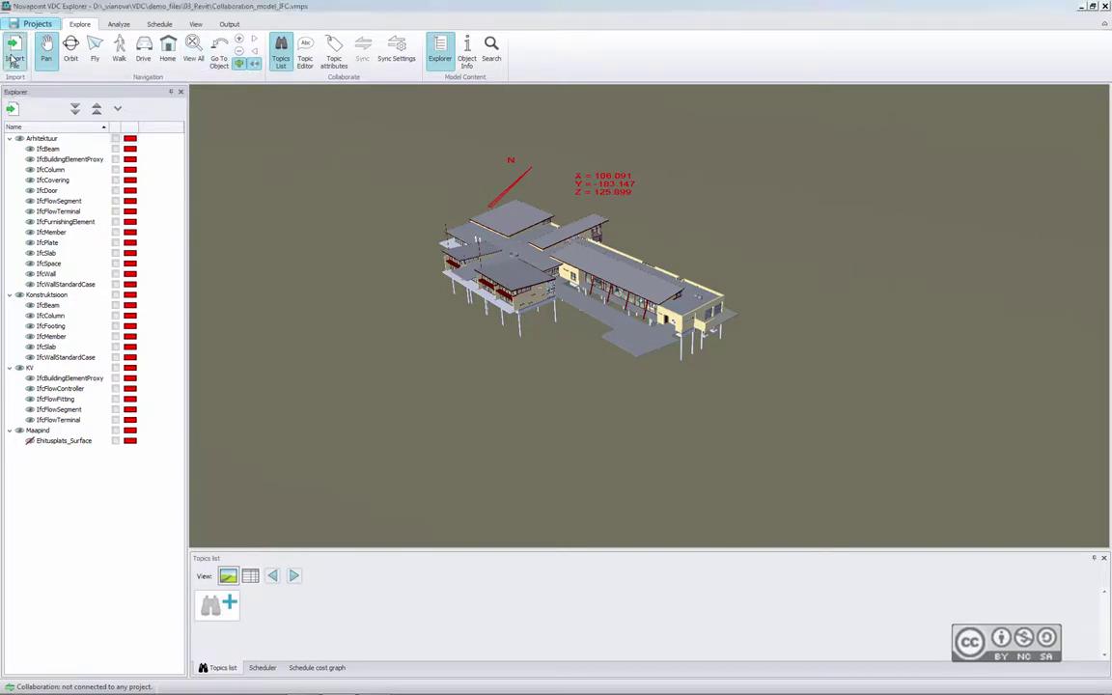
pyautogui.click(710, 208)
pyautogui.click(714, 435)
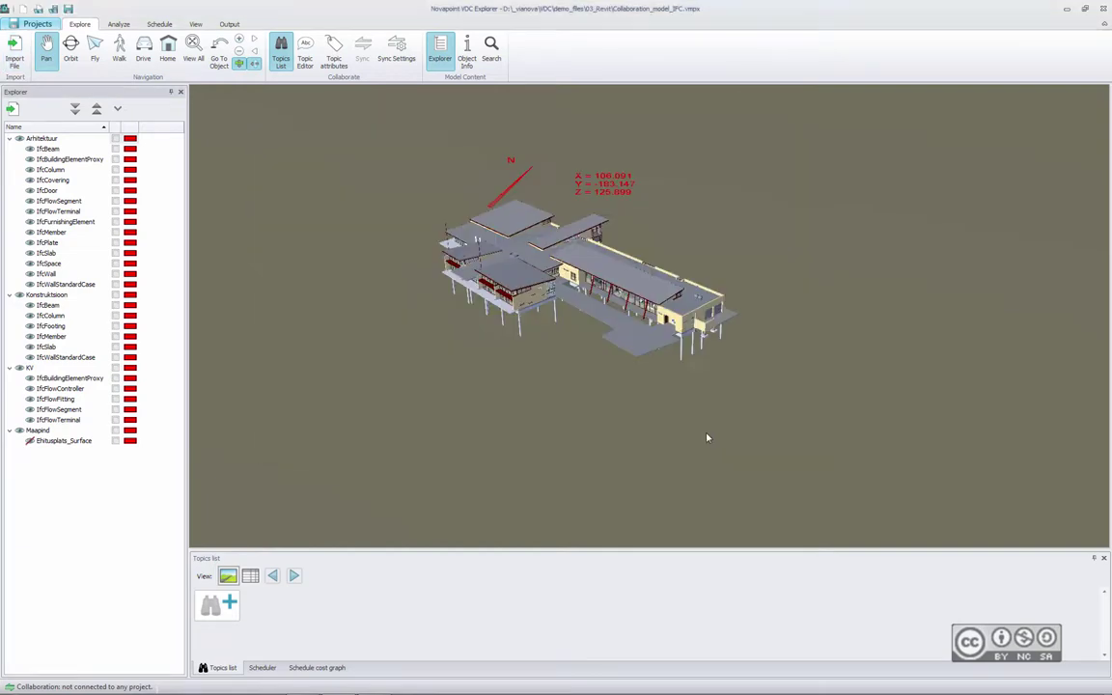
pyautogui.click(377, 247)
pyautogui.scroll(-5, 385, 299)
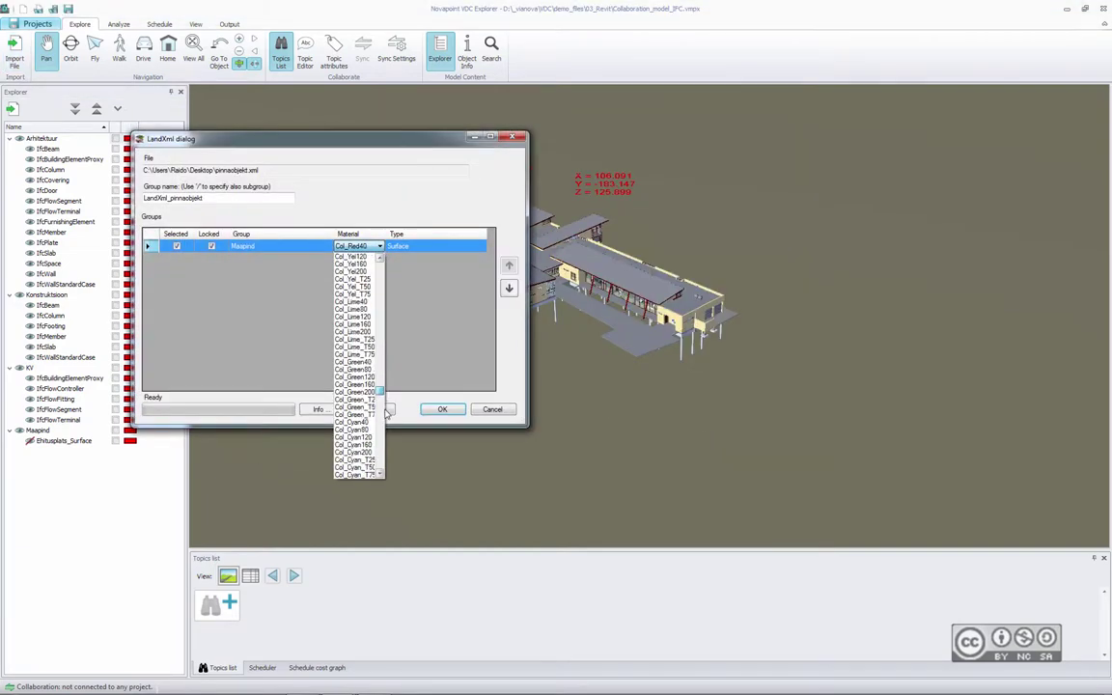
pyautogui.scroll(-5, 372, 304)
pyautogui.click(363, 309)
pyautogui.moveTo(203, 198); pyautogui.dragTo(119, 200)
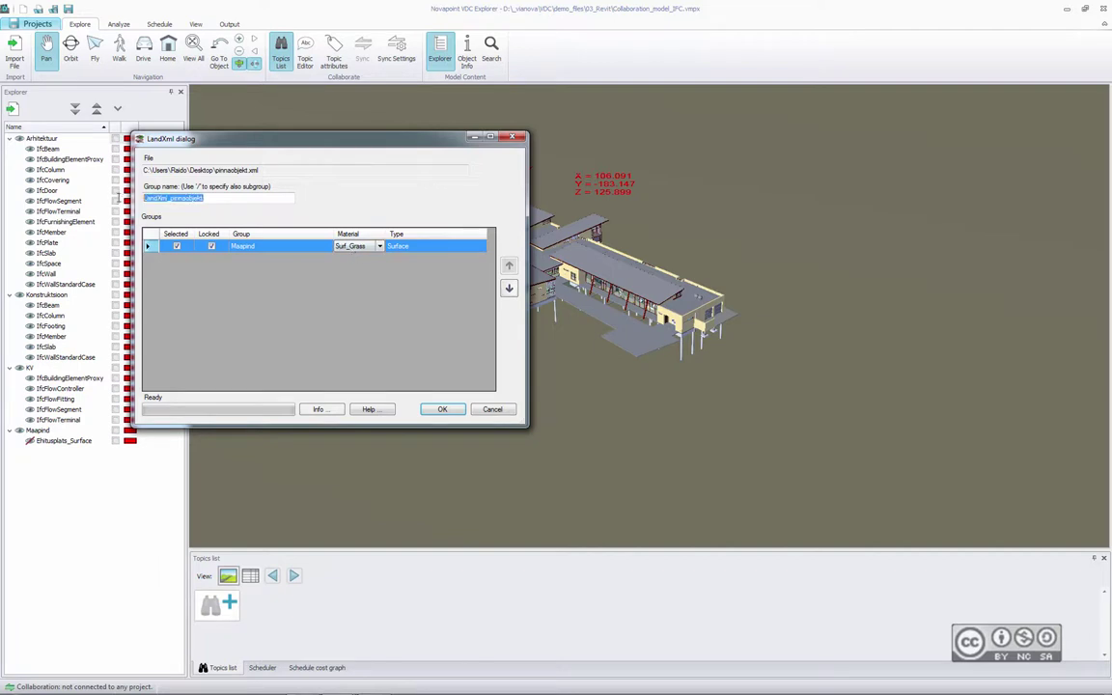
pyautogui.write('Maapind')
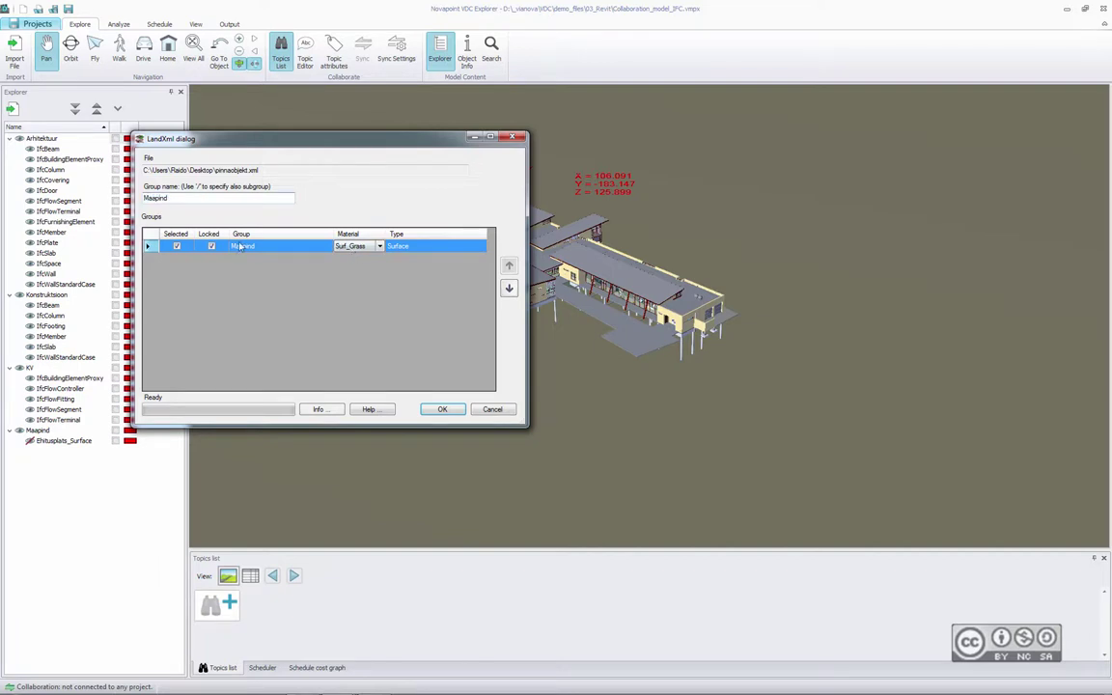
pyautogui.click(442, 410)
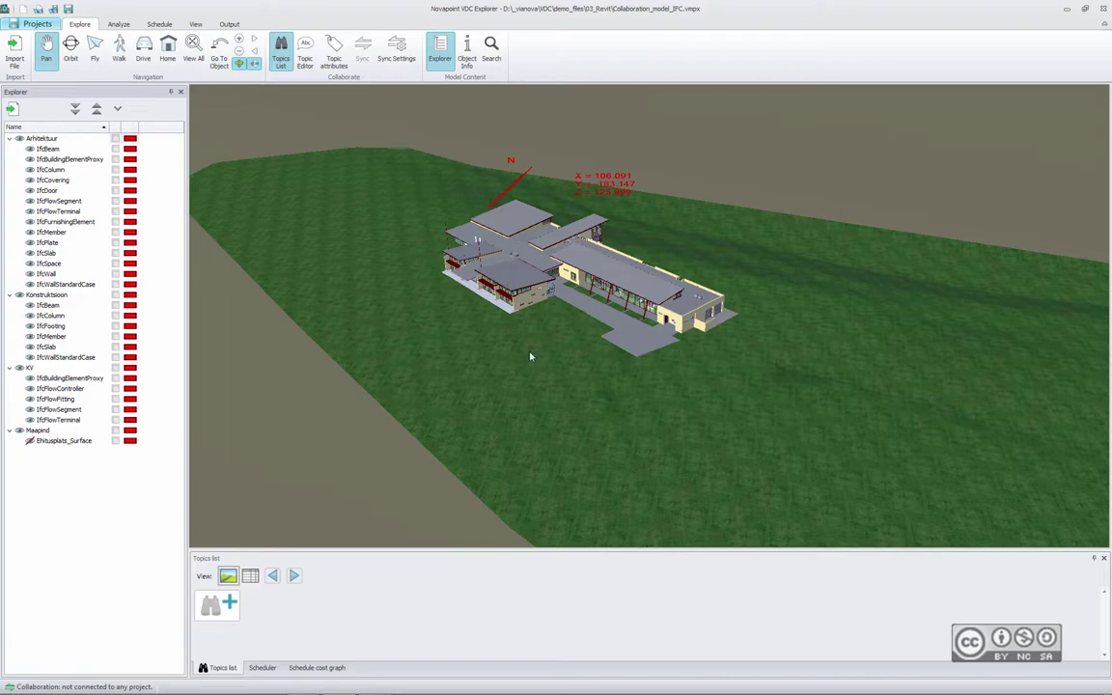
# Zoom out and orbit to a flatter side view of the terrain under the building.
pyautogui.scroll(-2, 612, 382)
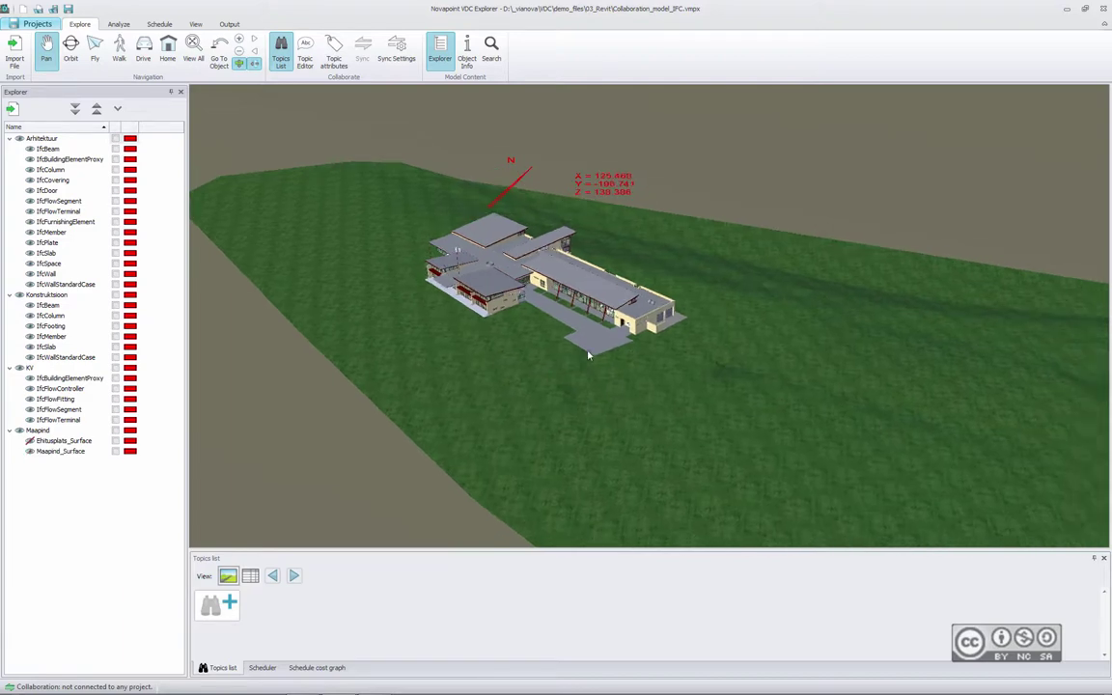
pyautogui.scroll(-2, 601, 309)
pyautogui.scroll(-3, 613, 300)
pyautogui.moveTo(548, 317)
pyautogui.mouseDown(button='middle')
pyautogui.moveTo(807, 229)
pyautogui.moveTo(688, 357)
pyautogui.moveTo(807, 72)
pyautogui.mouseUp(button='middle')
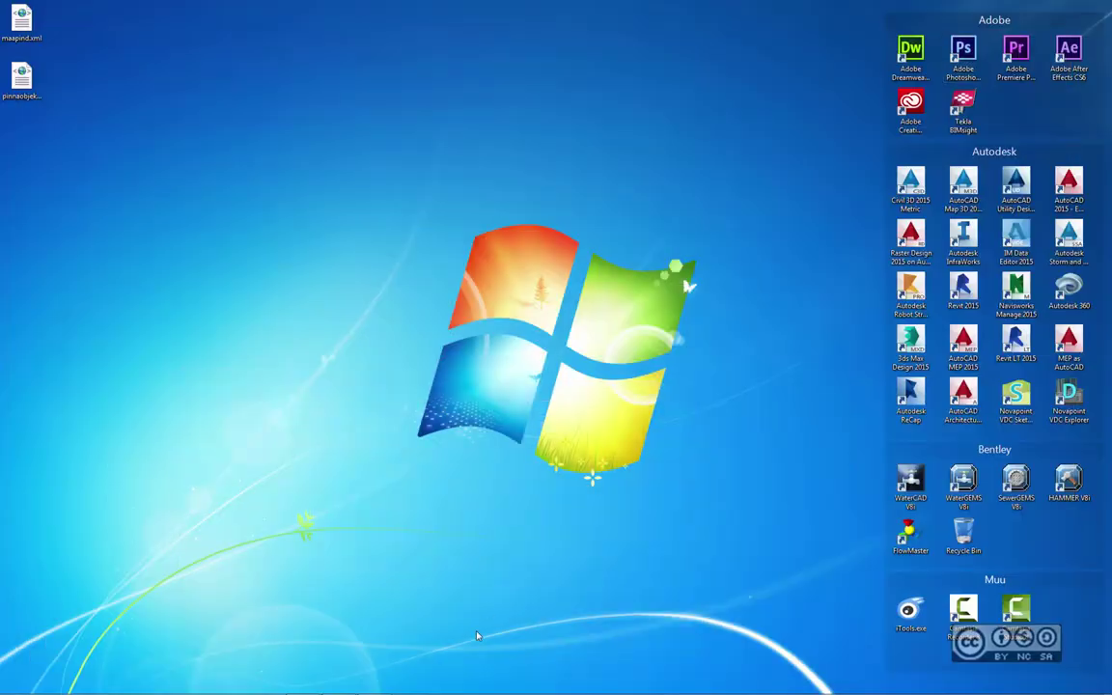
# Back in Revit, check the toposurface's Name is Maapind in Properties, then deselect it.
pyautogui.click(304, 684)
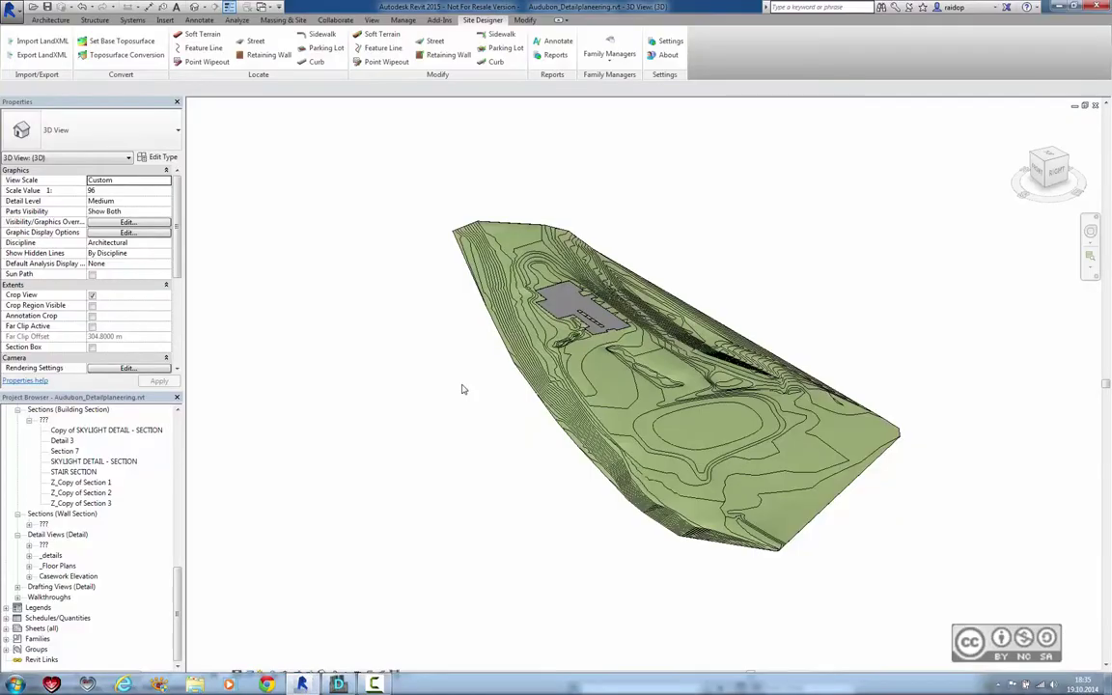
pyautogui.click(521, 326)
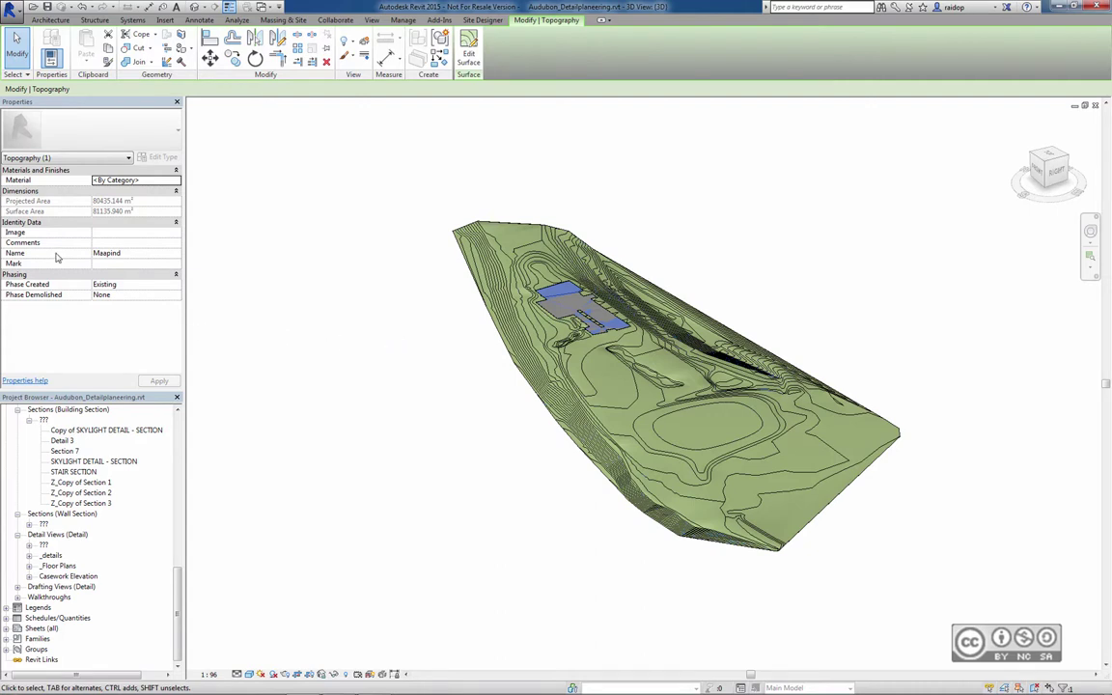
pyautogui.click(378, 280)
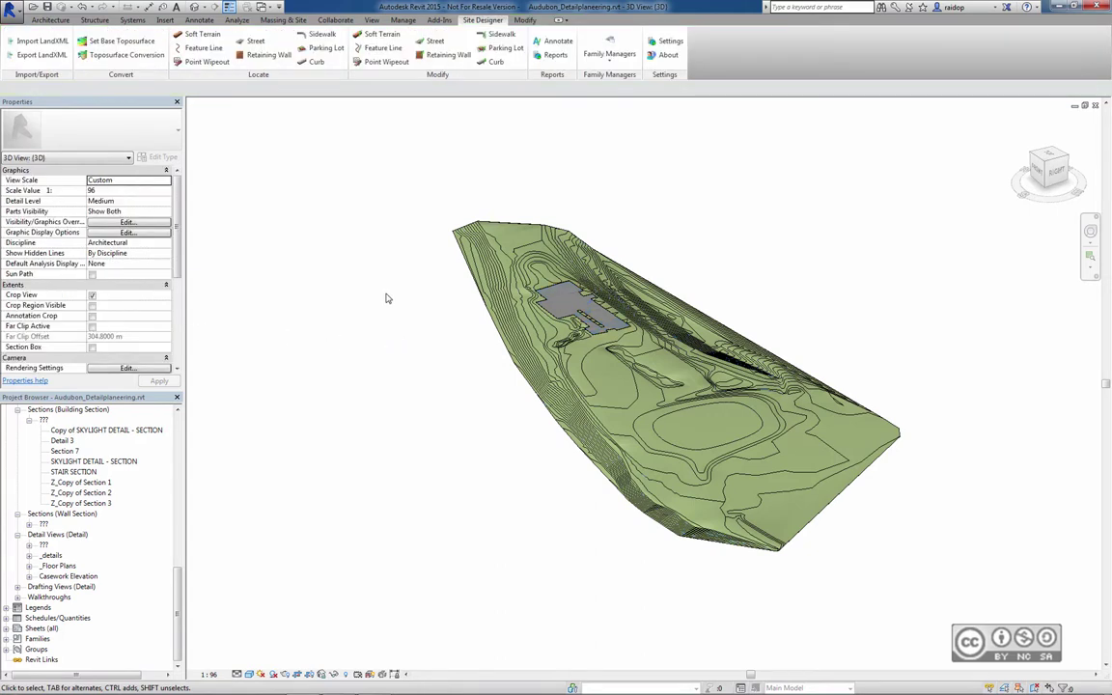